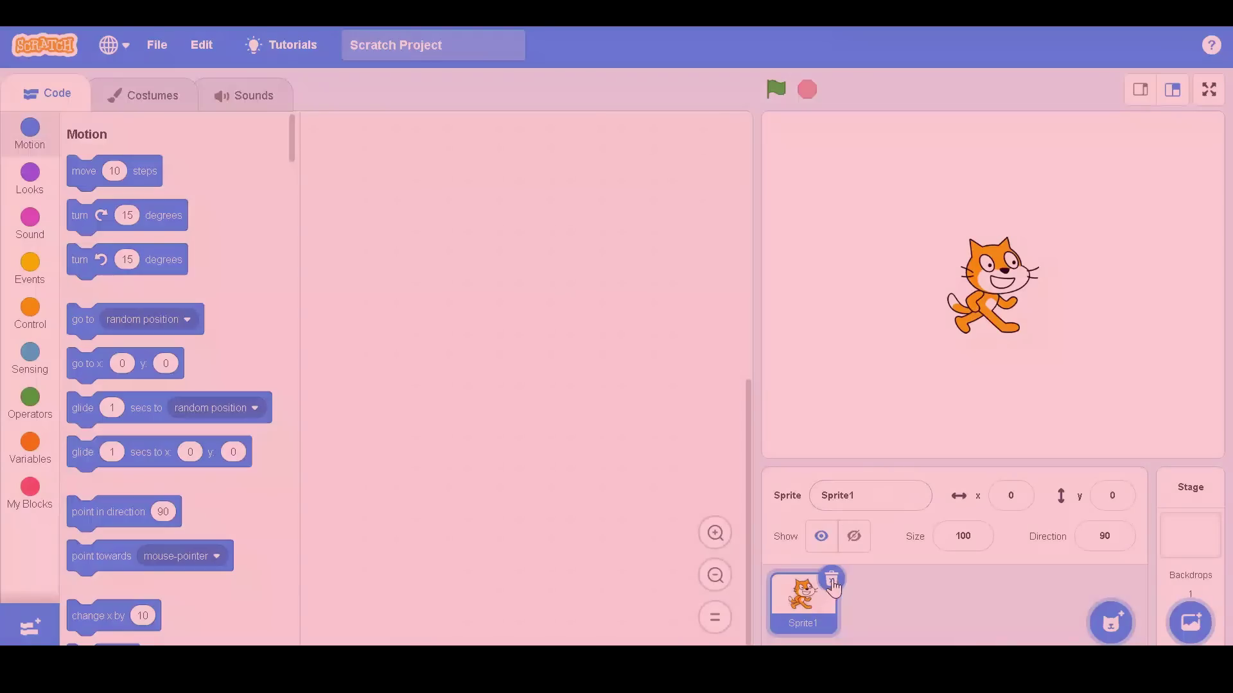
- Delete the default Sprite1 cat and add a new blank painted sprite
{"action": "left_click", "coordinate": [832, 580]}
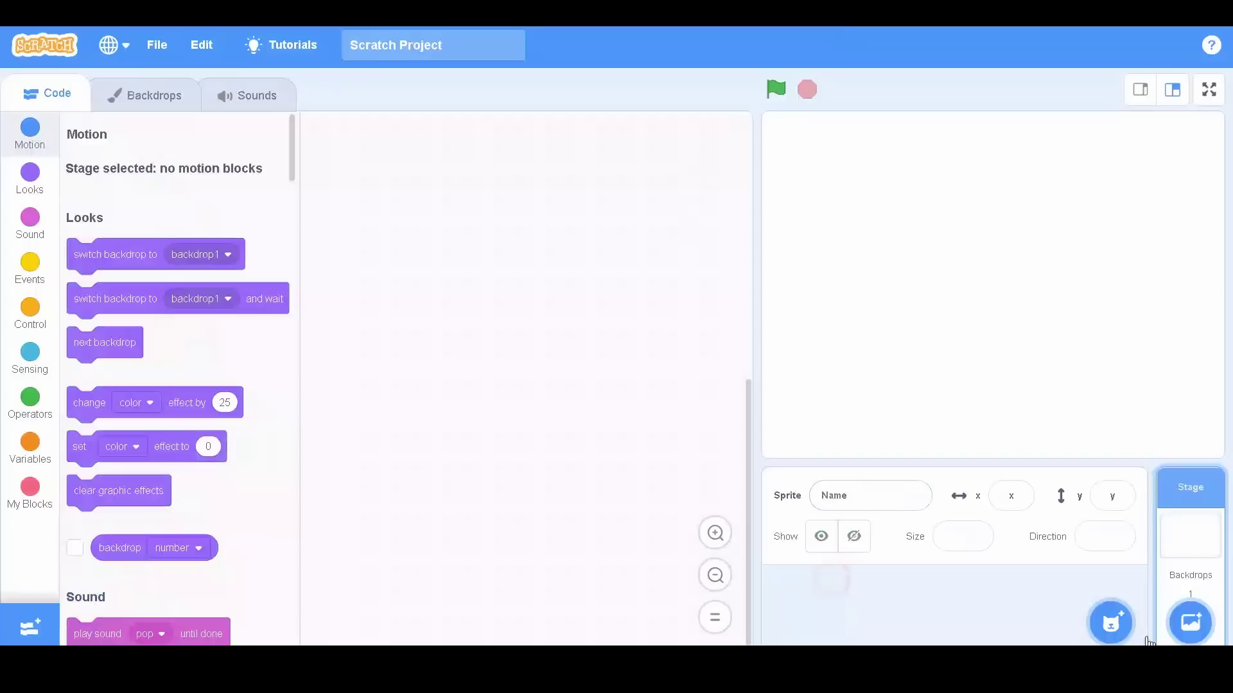
{"action": "left_click", "coordinate": [1111, 621]}
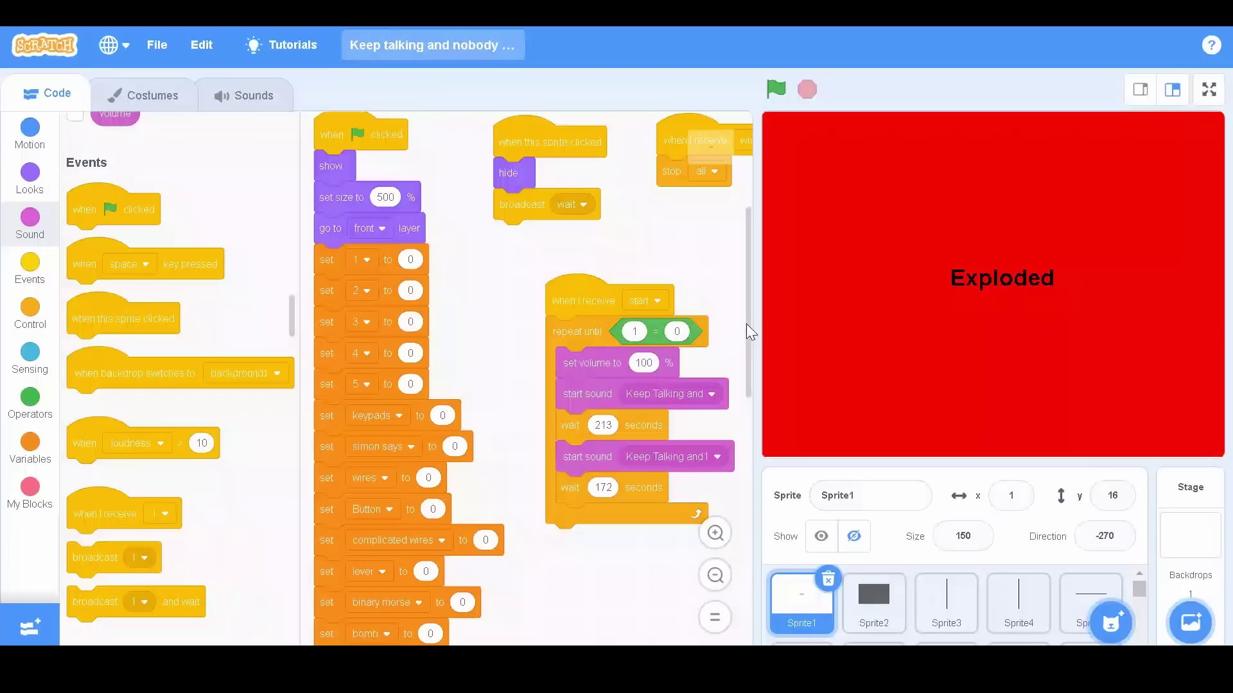
- Browse the variable-reset blocks, switch to small-stage layout, and zoom out on Sprite26's scripts
{"action": "left_click_drag", "start_coordinate": [532, 440], "coordinate": [655, 520]}
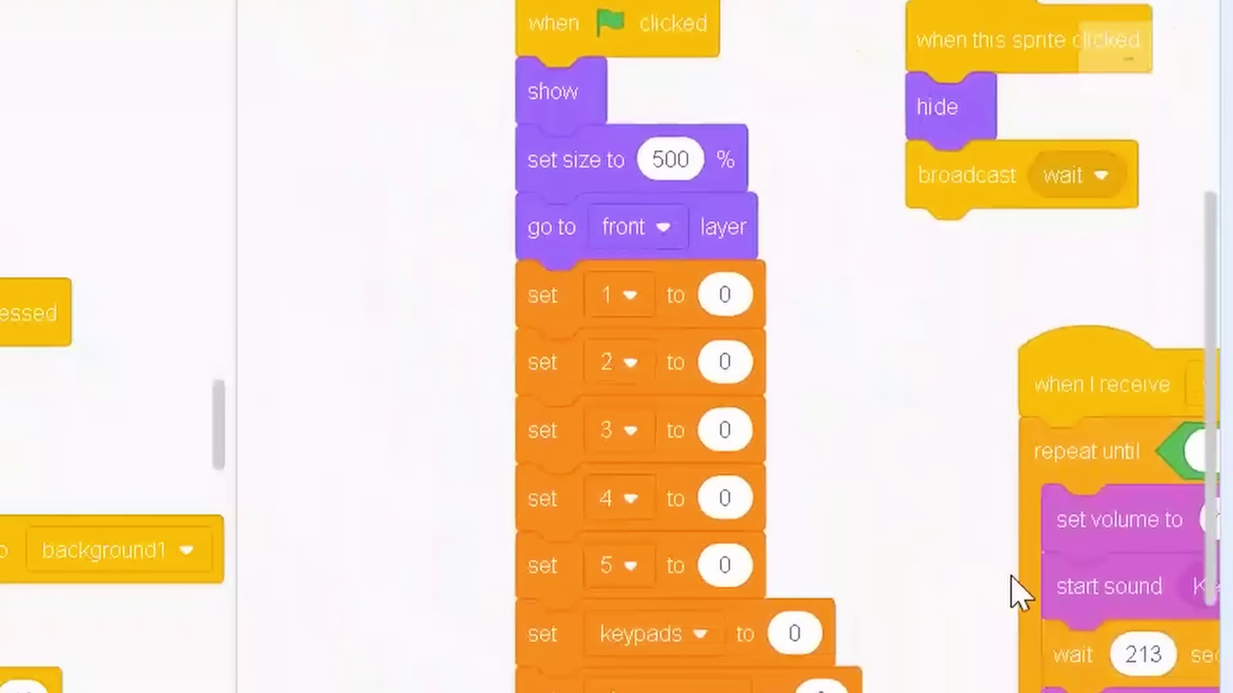
{"action": "left_click_drag", "start_coordinate": [1020, 593], "coordinate": [957, 366]}
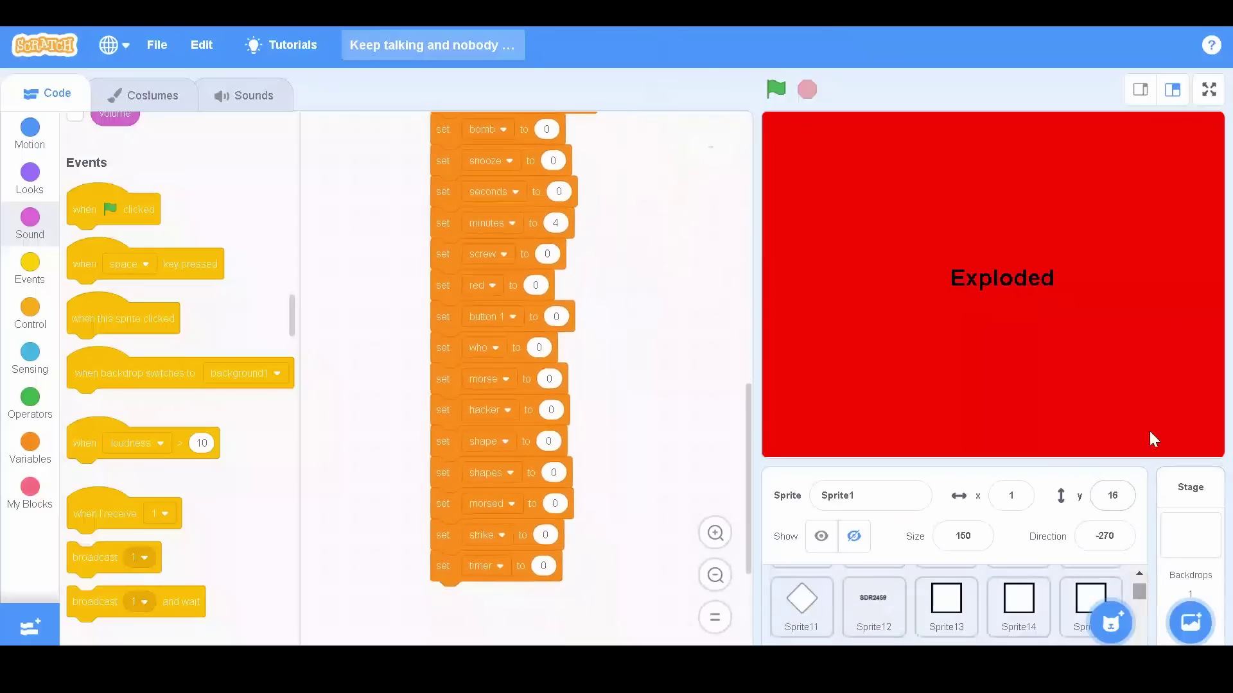
{"action": "left_click", "coordinate": [1142, 91]}
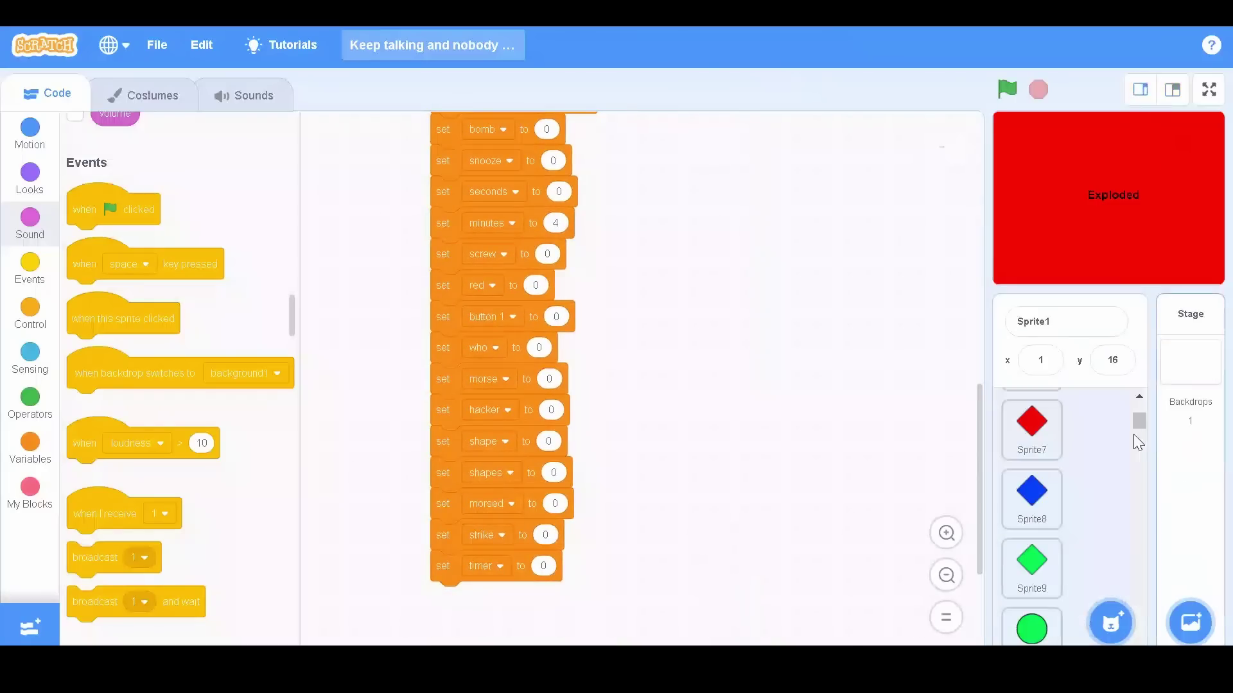
{"action": "left_click_drag", "start_coordinate": [1138, 415], "coordinate": [1140, 444]}
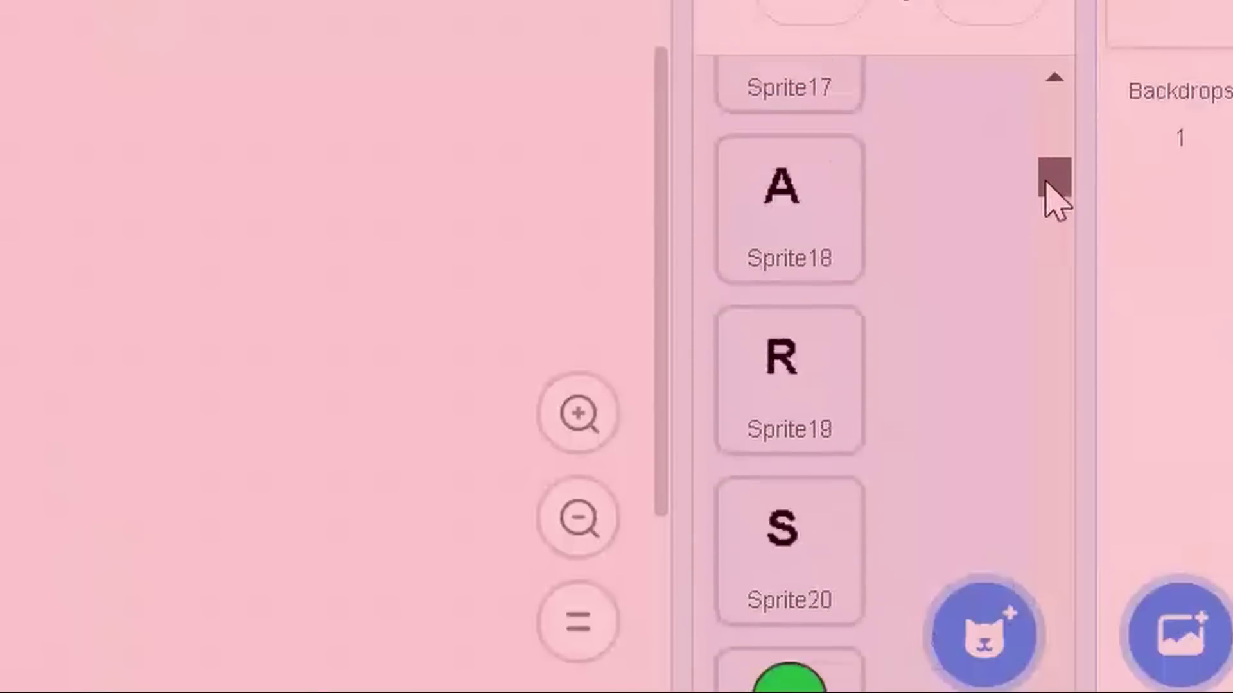
{"action": "mouse_move", "coordinate": [1057, 197]}
{"action": "left_mouse_down"}
{"action": "mouse_move", "coordinate": [1071, 334]}
{"action": "mouse_move", "coordinate": [1054, 426]}
{"action": "mouse_move", "coordinate": [1101, 660]}
{"action": "left_mouse_up"}
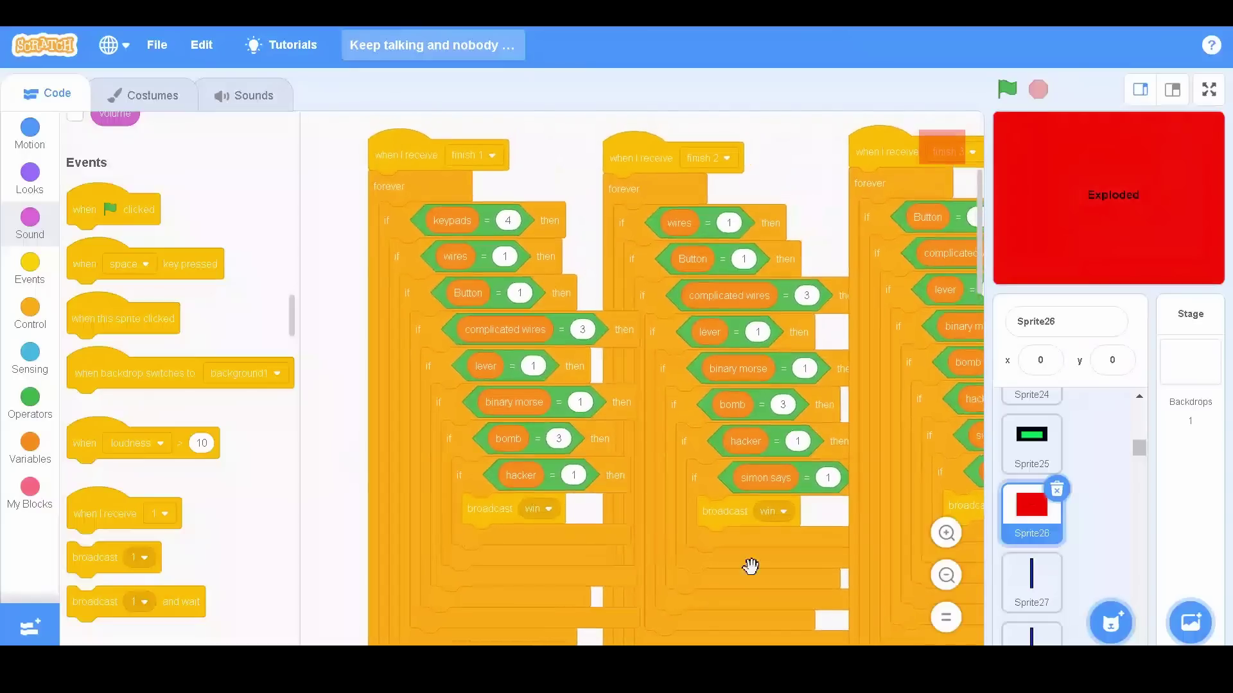
{"action": "left_click", "coordinate": [945, 576]}
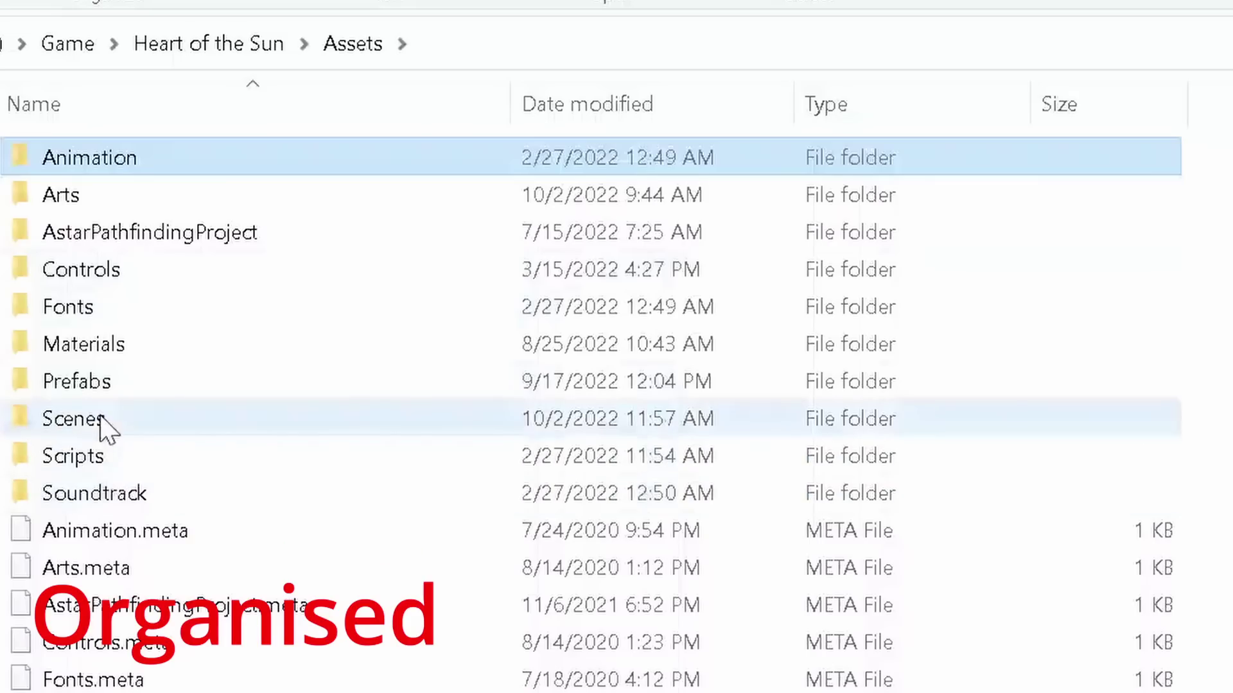
- Look through the Scripts > Abilities and Bars folders, then open Scripts > Controls > Objects
{"action": "double_click", "coordinate": [97, 454]}
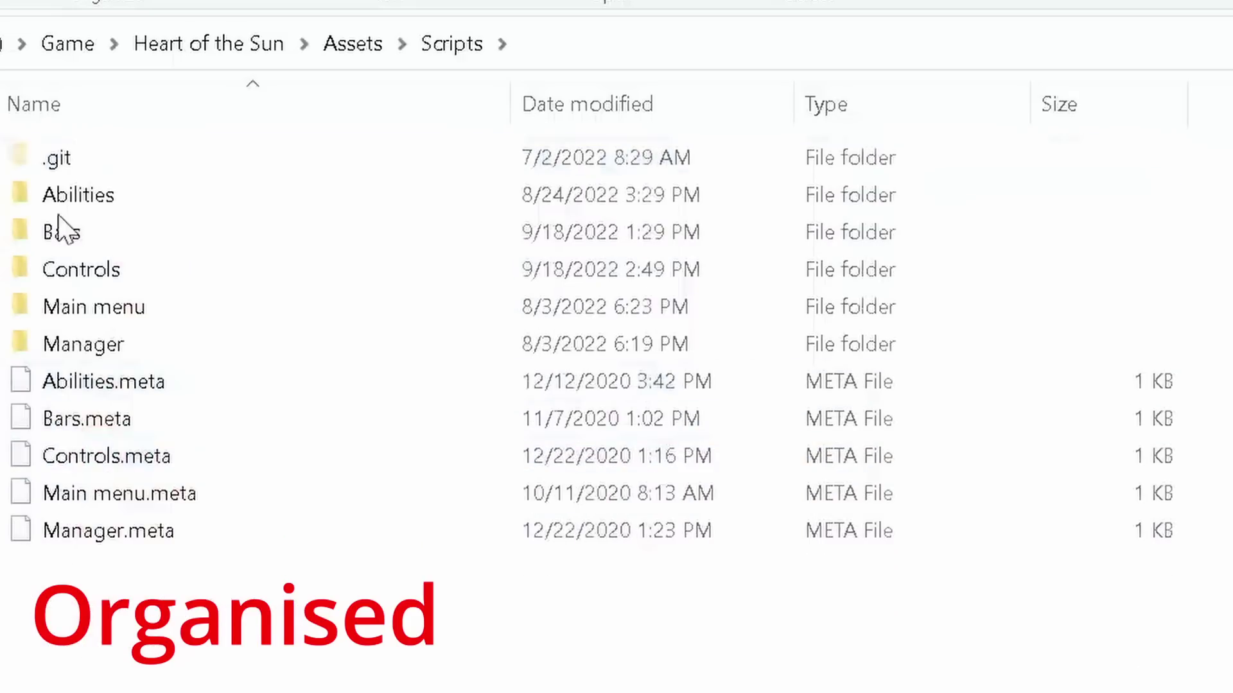
{"action": "double_click", "coordinate": [138, 197]}
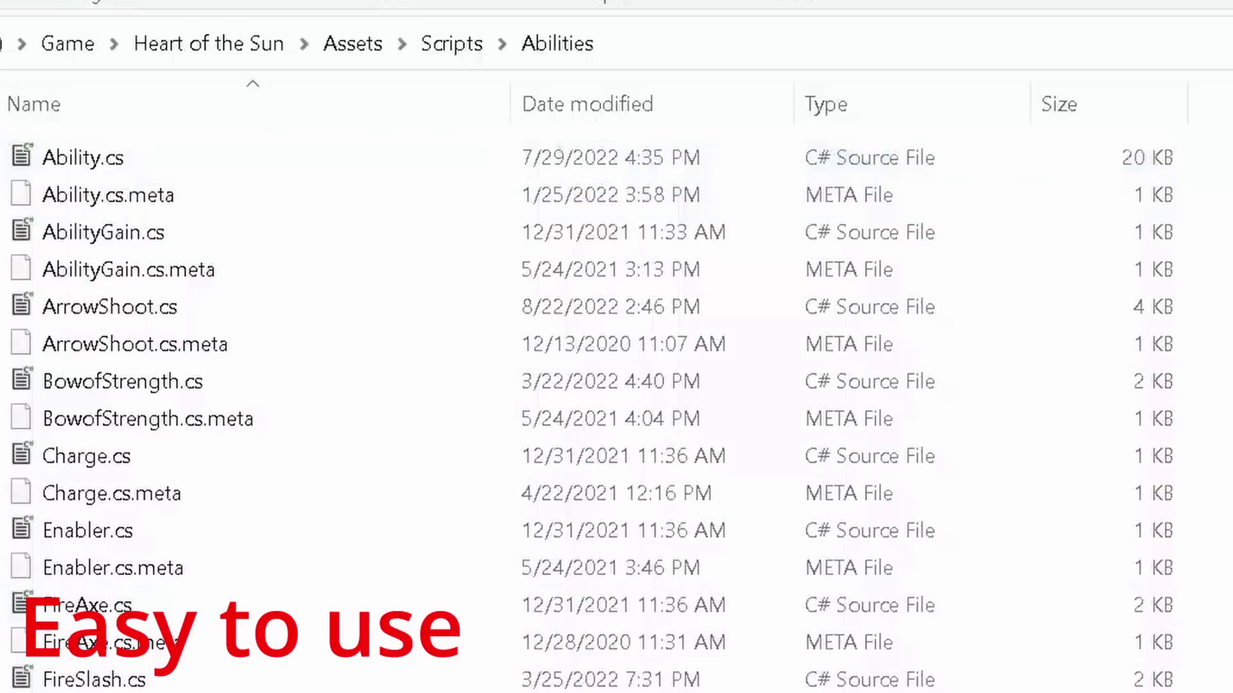
{"action": "left_click", "coordinate": [479, 41]}
{"action": "double_click", "coordinate": [110, 242]}
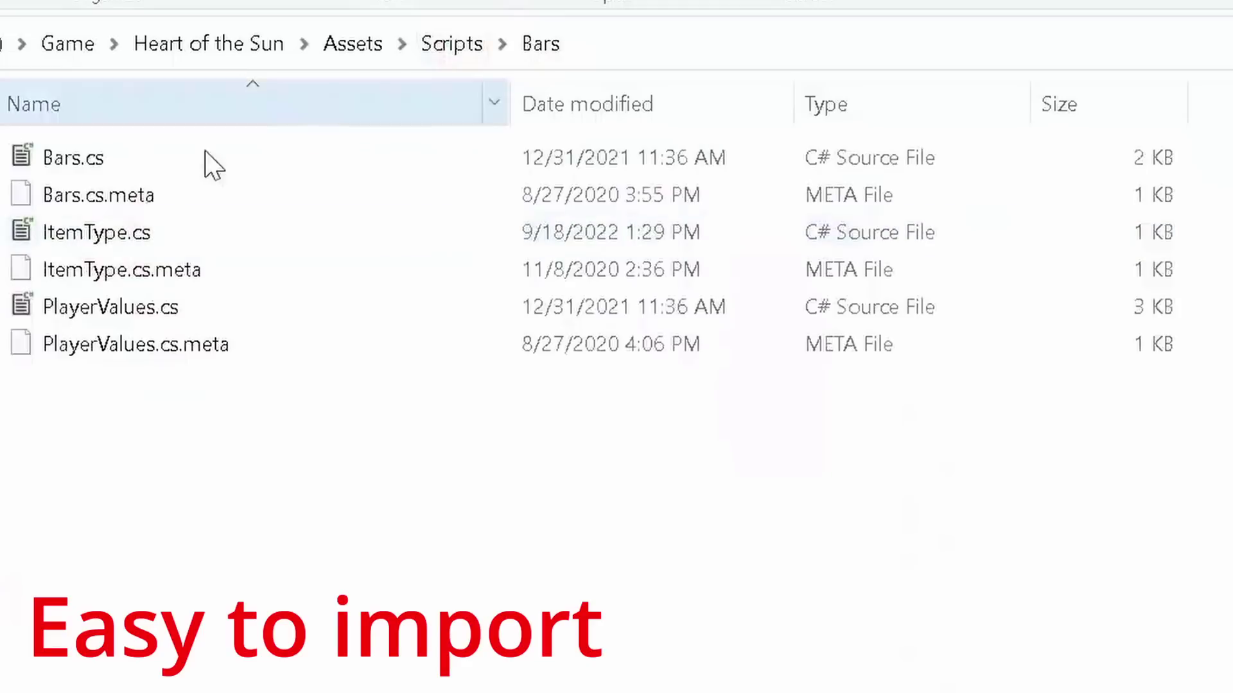
{"action": "left_click", "coordinate": [467, 50]}
{"action": "double_click", "coordinate": [112, 275]}
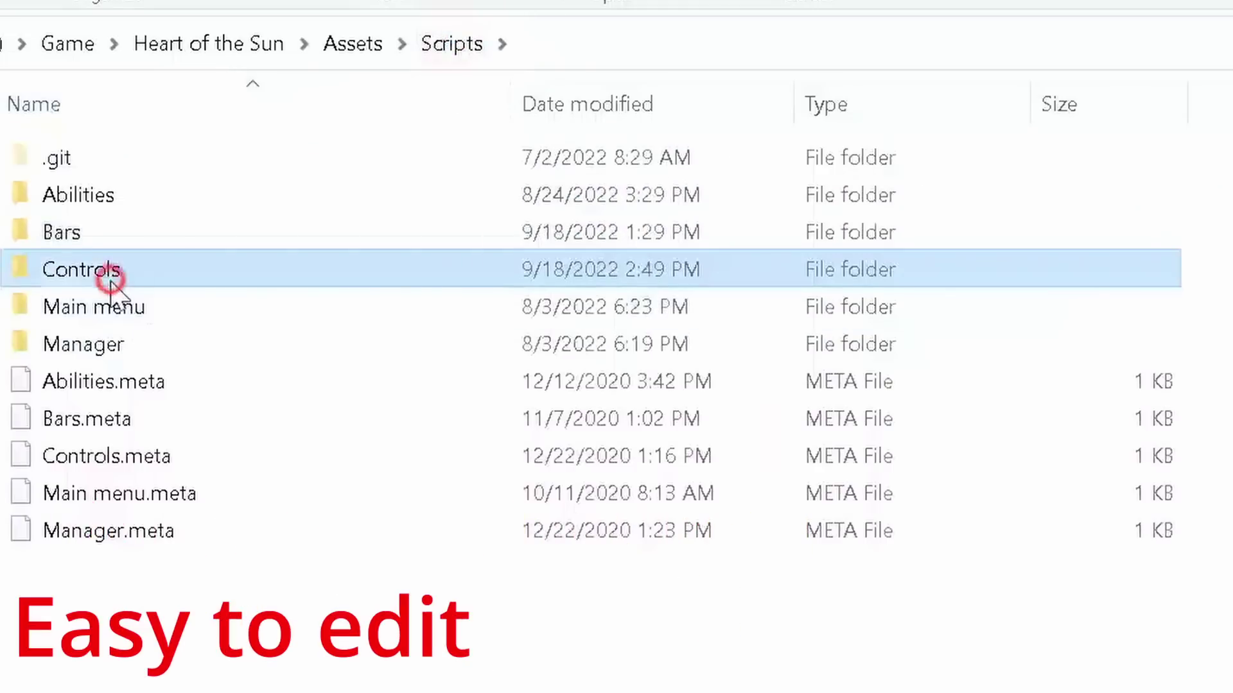
{"action": "double_click", "coordinate": [157, 196]}
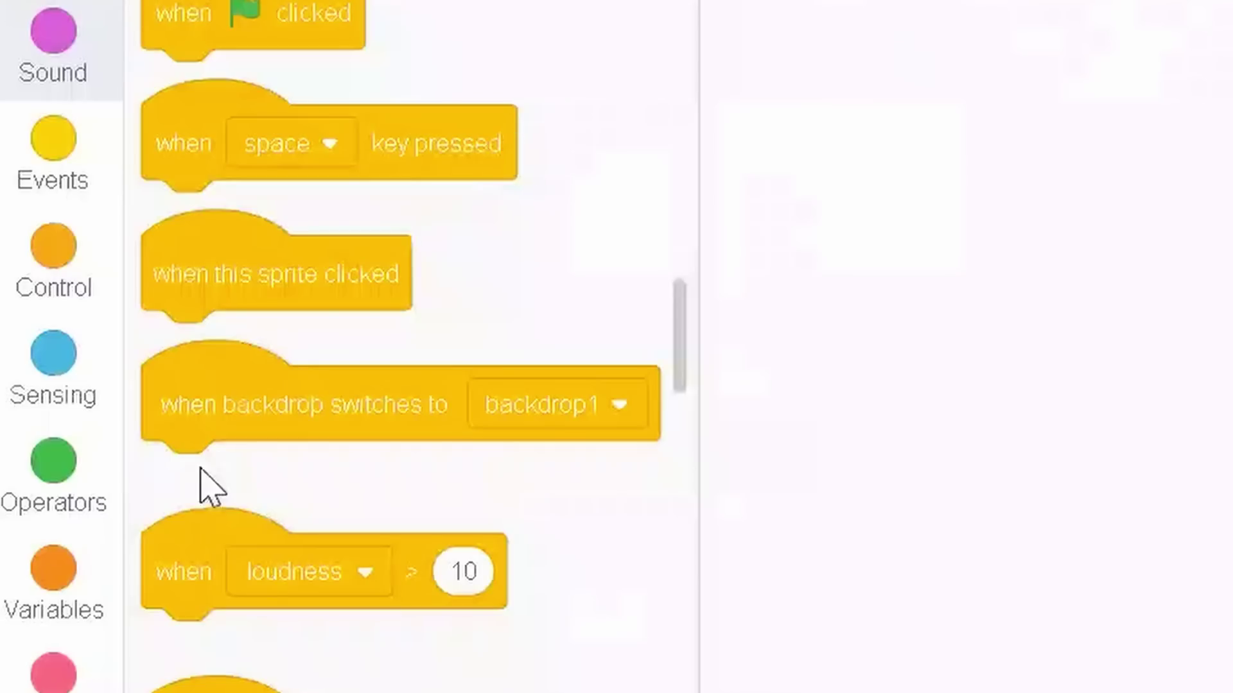
- Show the Operators block palette
{"action": "left_click", "coordinate": [81, 511]}
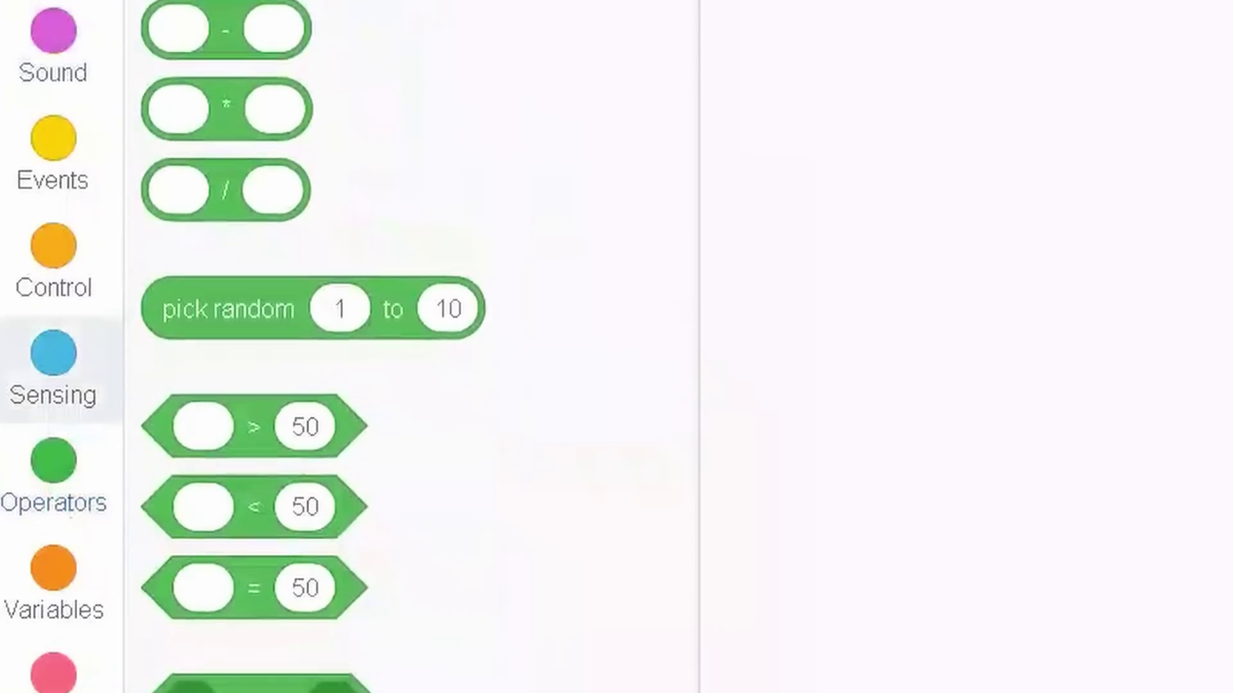
{"action": "scroll", "coordinate": [1230, 419], "scroll_direction": "down", "scroll_amount": 5}
{"action": "scroll", "coordinate": [1229, 419], "scroll_direction": "down", "scroll_amount": 3}
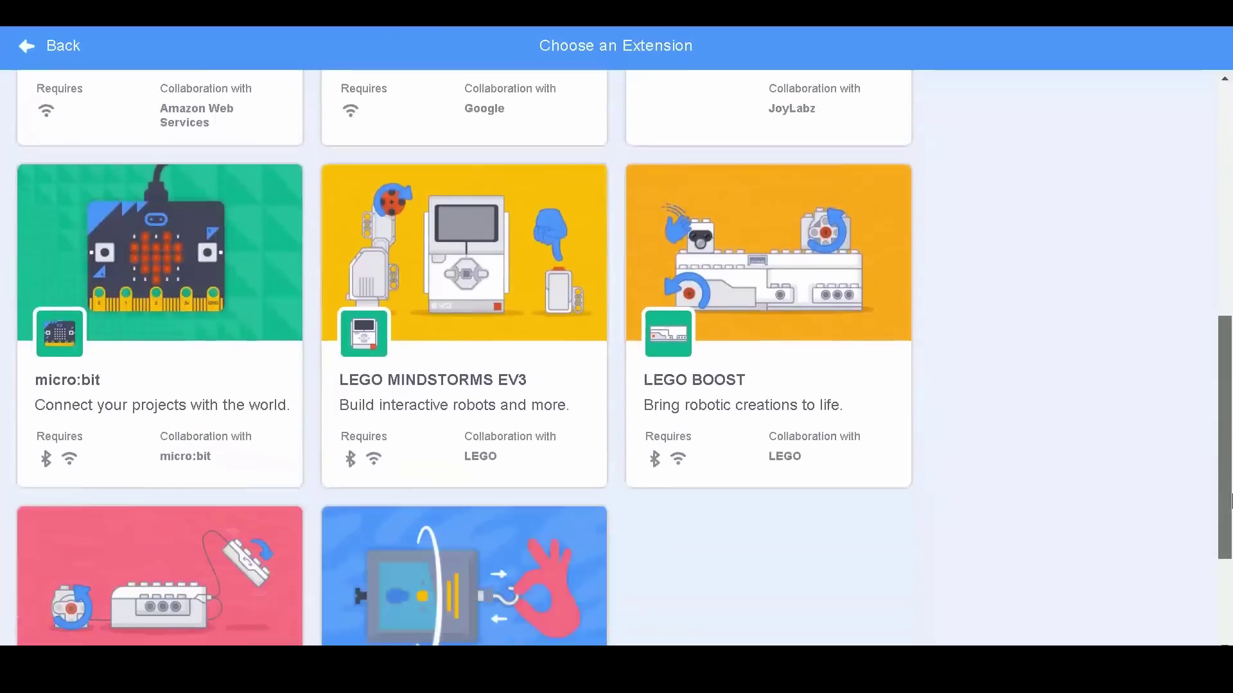
{"action": "scroll", "coordinate": [1229, 420], "scroll_direction": "down", "scroll_amount": 2}
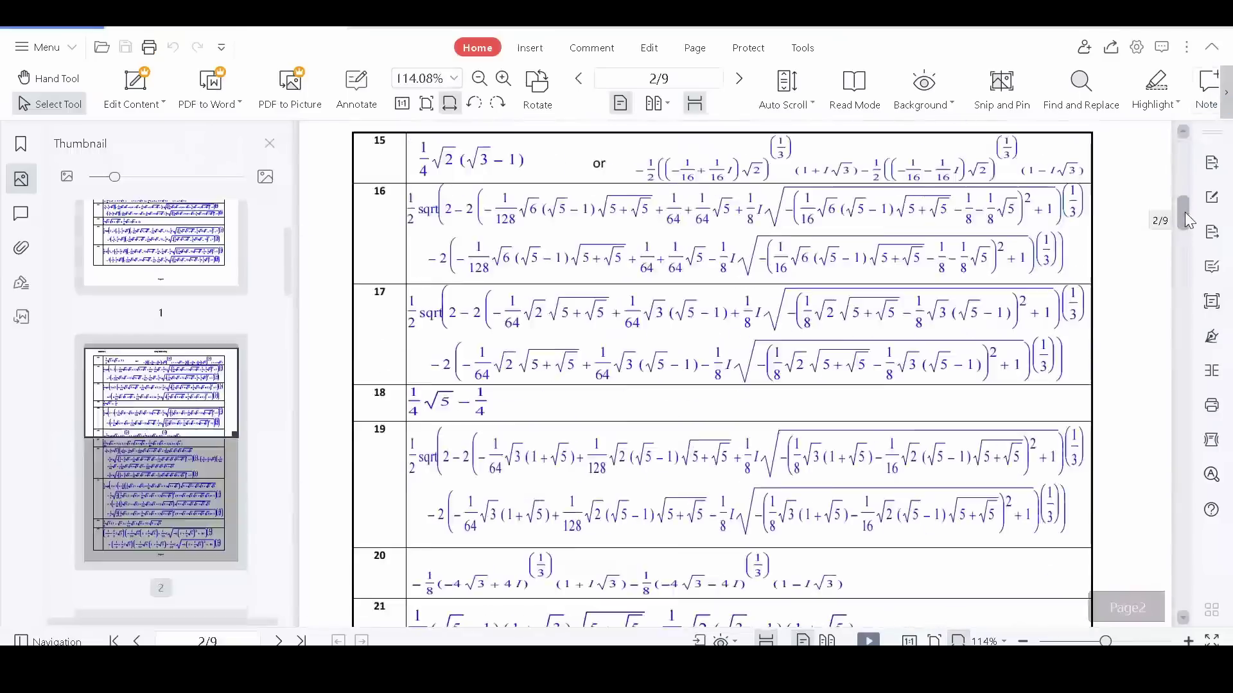
{"action": "left_click_drag", "start_coordinate": [1187, 220], "coordinate": [1176, 504]}
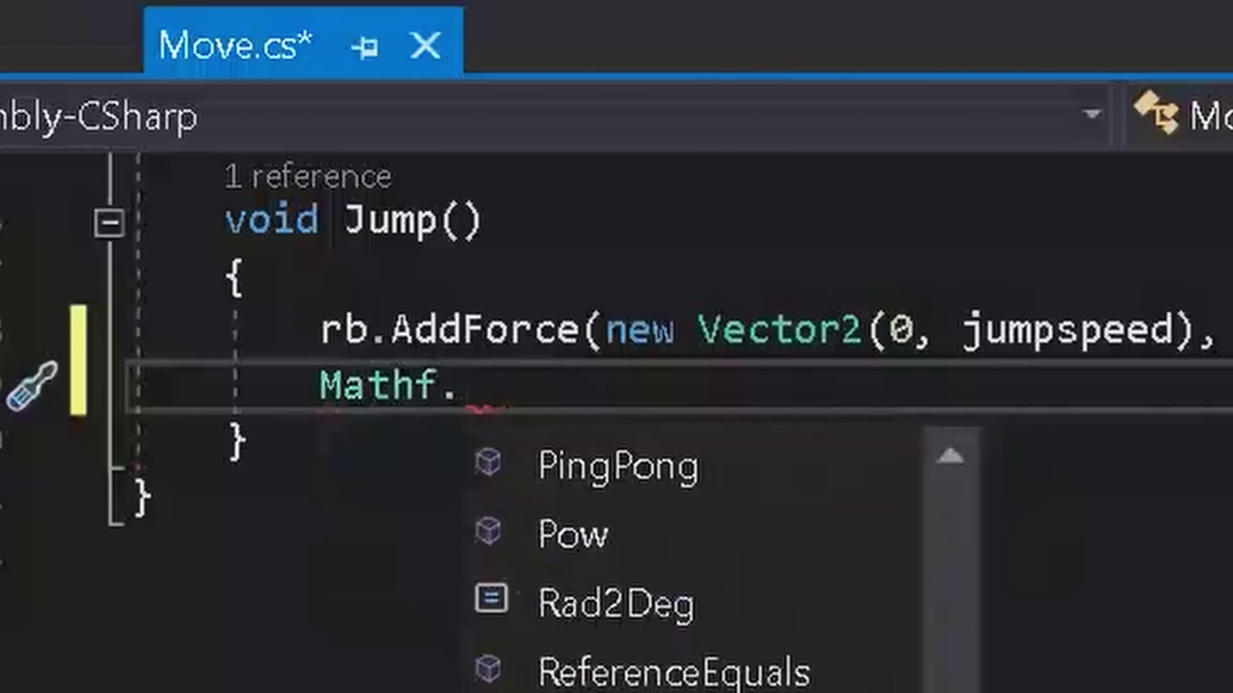
{"action": "scroll", "coordinate": [688, 495], "scroll_direction": "down", "scroll_amount": 3}
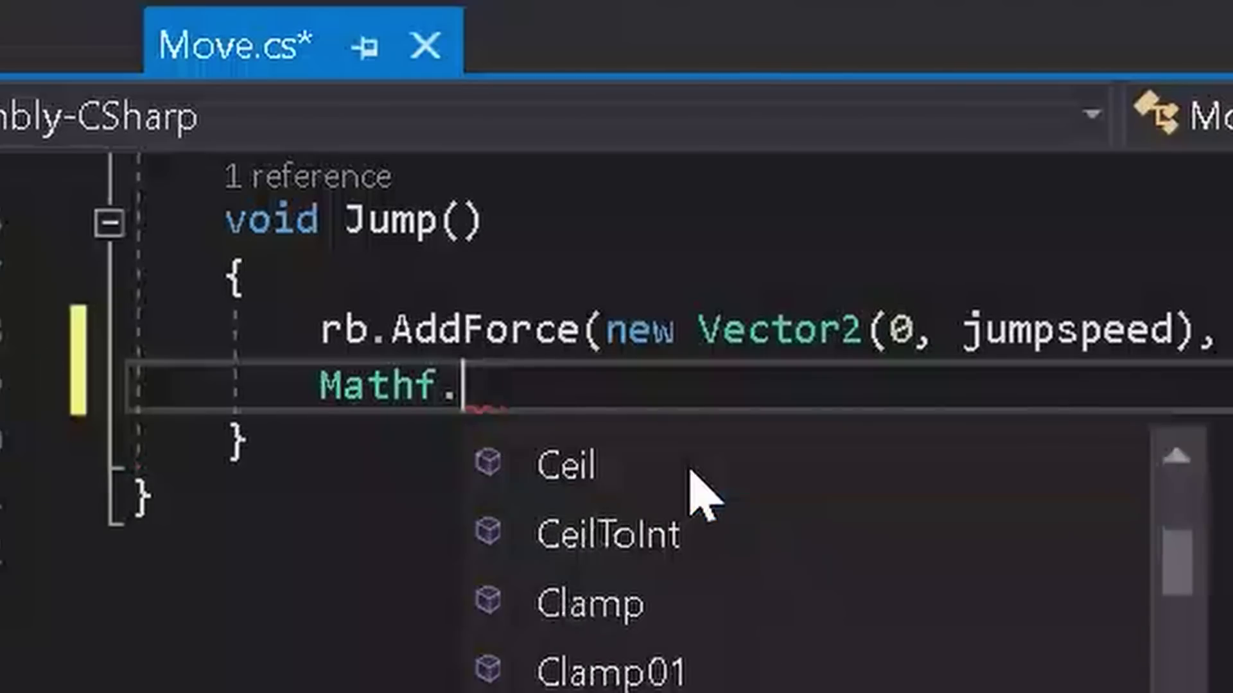
{"action": "type", "text": "R"}
{"action": "scroll", "coordinate": [694, 495], "scroll_direction": "down", "scroll_amount": 5}
{"action": "left_click_drag", "start_coordinate": [1178, 554], "coordinate": [1182, 586]}
{"action": "scroll", "coordinate": [1185, 607], "scroll_direction": "down", "scroll_amount": 3}
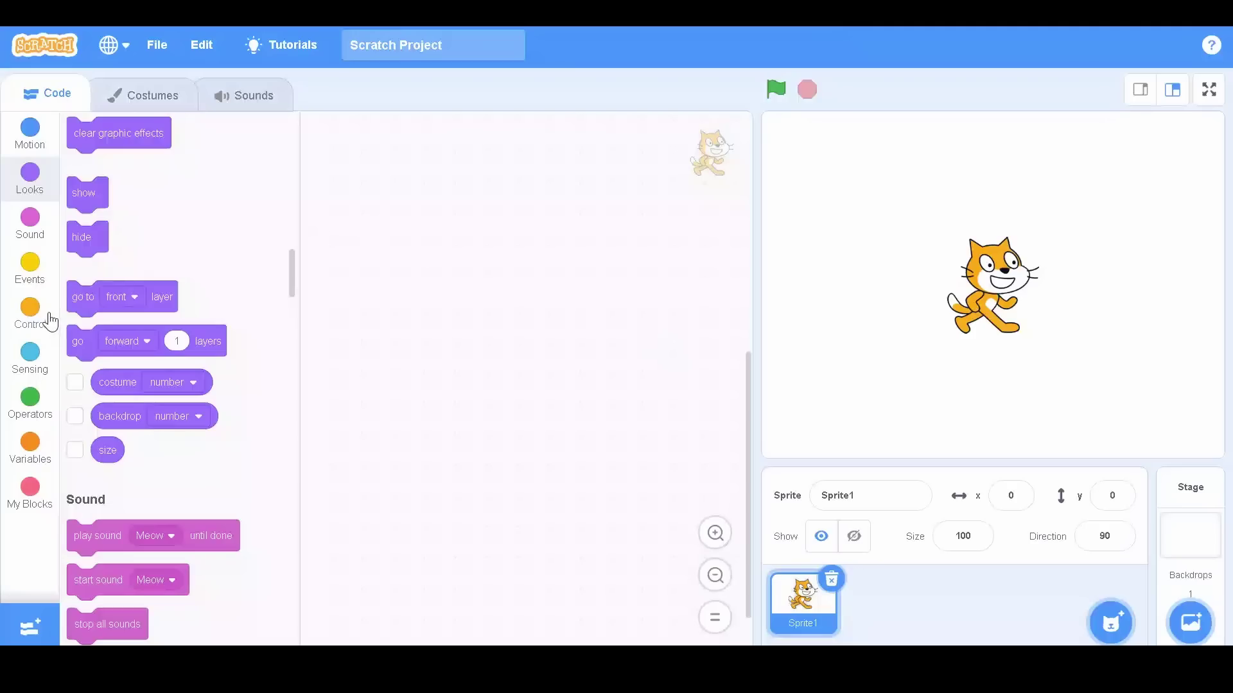
- Run the green-flag counting scripts, then duplicate the 'when flag clicked / hide' script
{"action": "left_click", "coordinate": [45, 319]}
{"action": "left_click", "coordinate": [38, 275]}
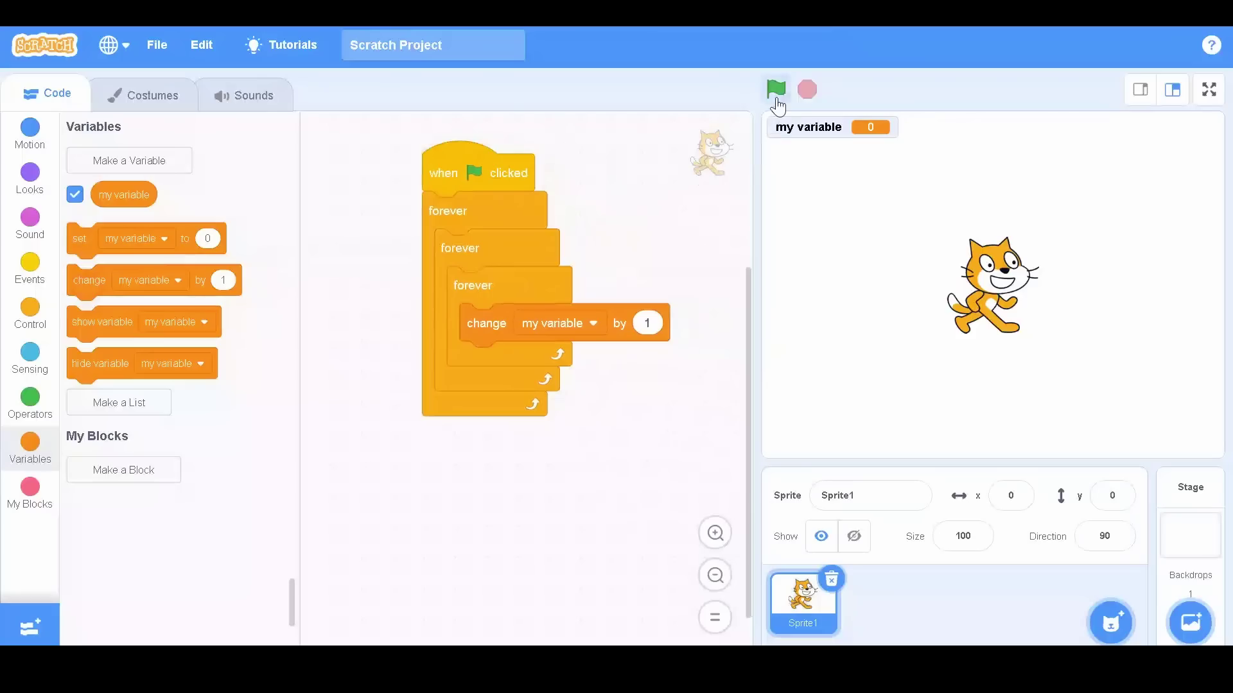
{"action": "left_click", "coordinate": [776, 92]}
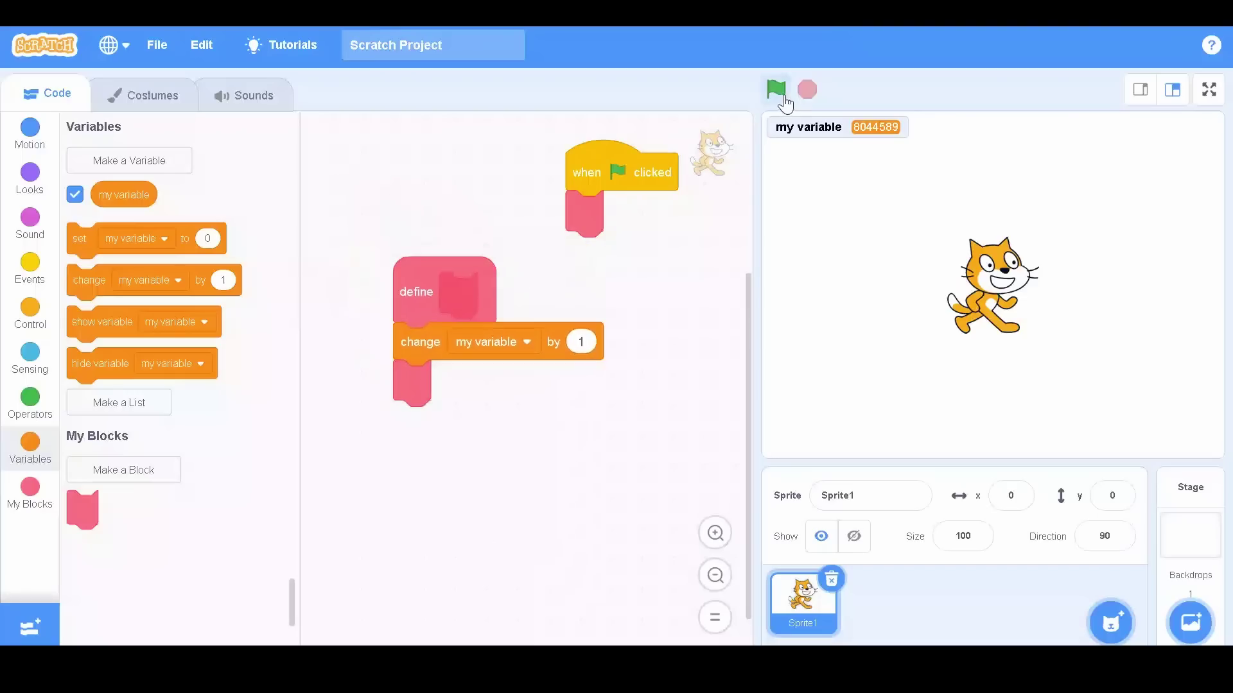
{"action": "left_click", "coordinate": [779, 92]}
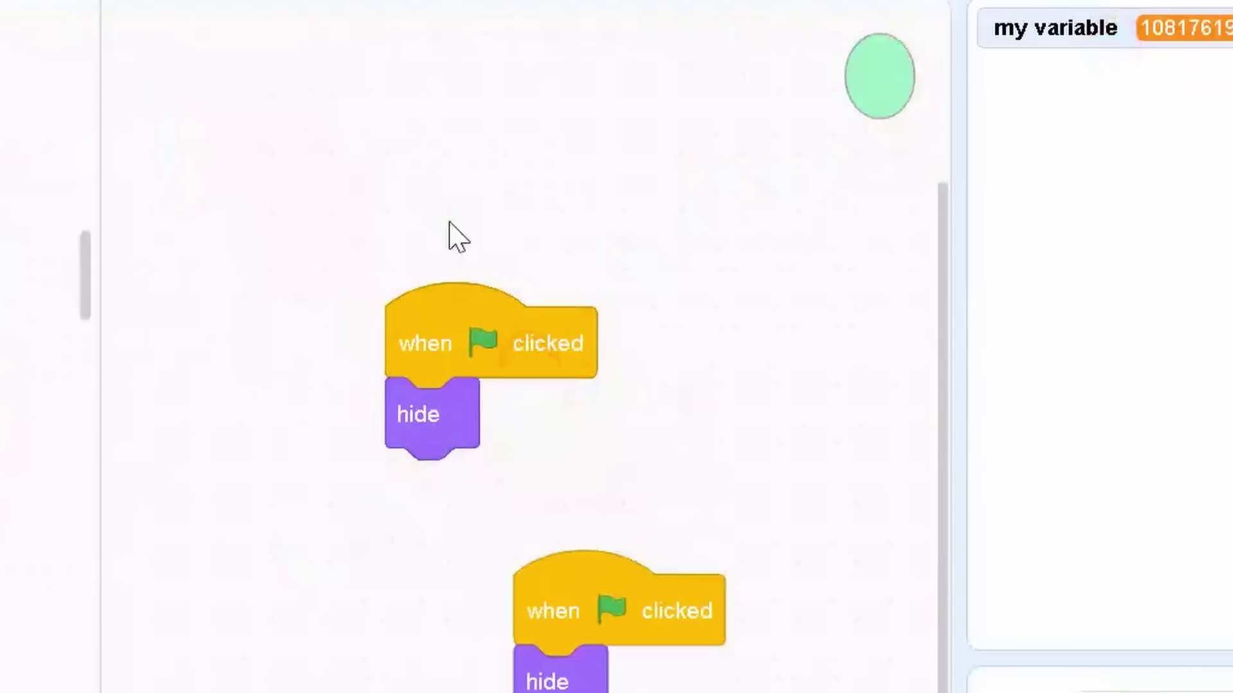
{"action": "left_click_drag", "start_coordinate": [473, 375], "coordinate": [356, 170]}
{"action": "left_click_drag", "start_coordinate": [642, 609], "coordinate": [39, 534]}
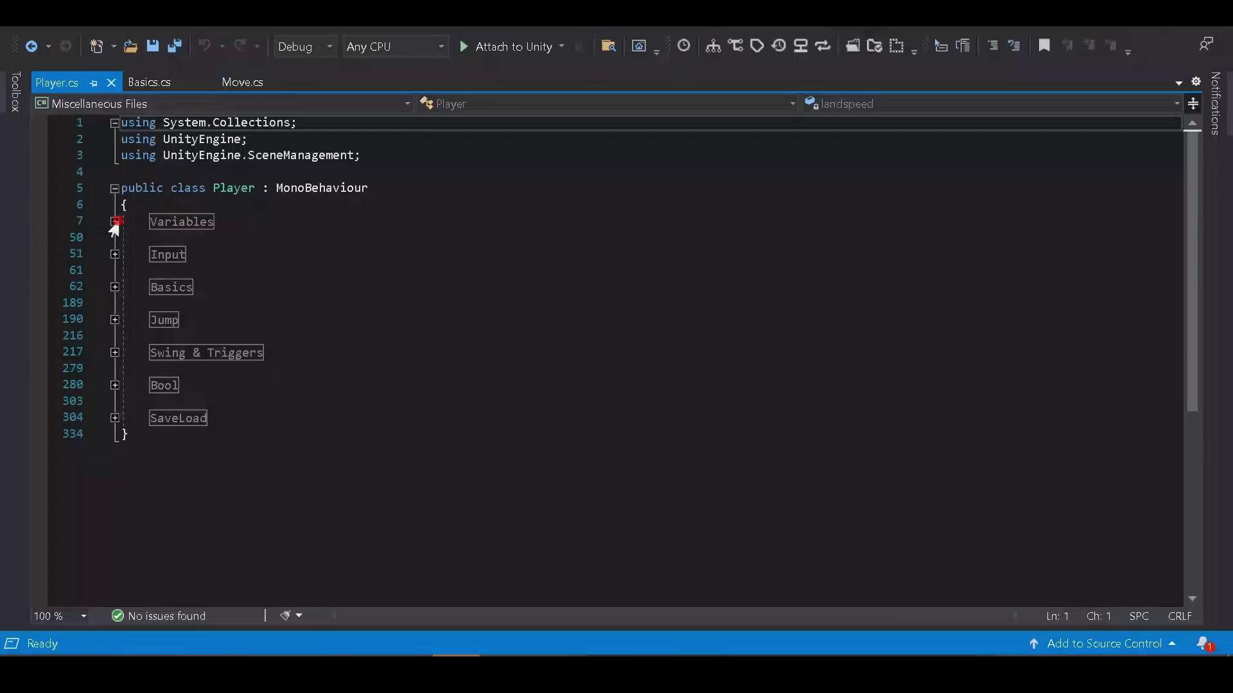
- Peek into the Variables, Input, Basics, Jump, Swing & Triggers, Bool and SaveLoad regions of Player.cs
{"action": "left_click", "coordinate": [115, 222]}
{"action": "left_click", "coordinate": [113, 255]}
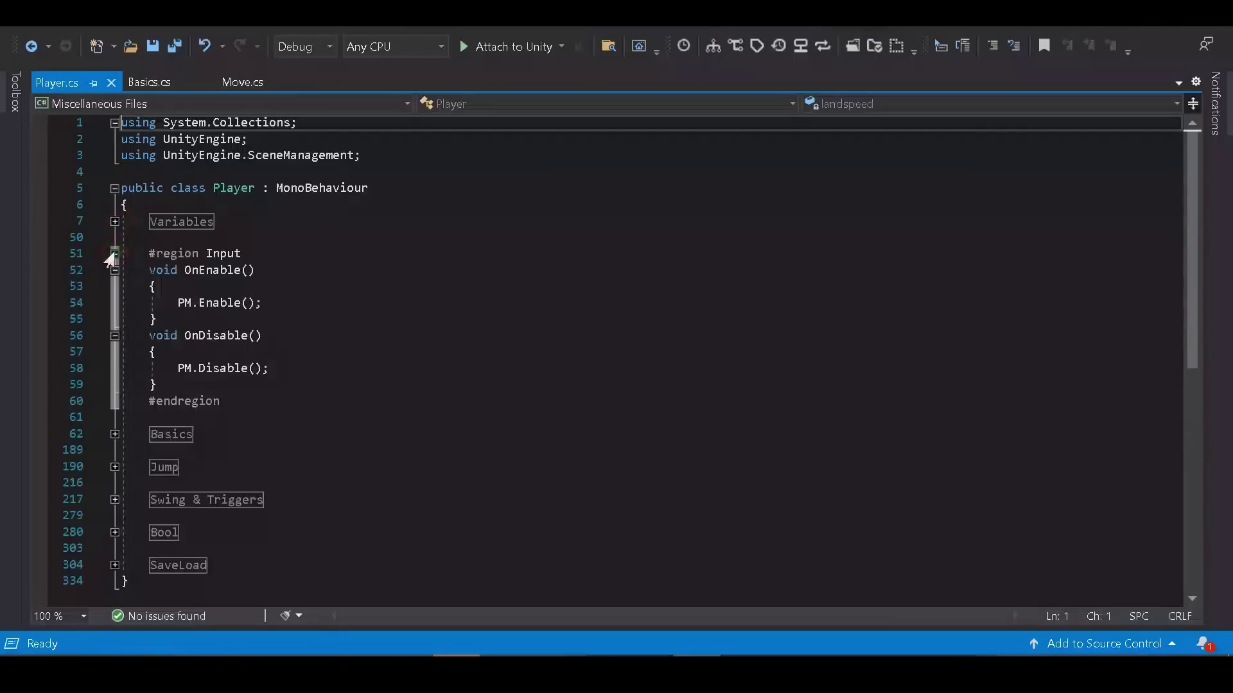
{"action": "left_click", "coordinate": [115, 255]}
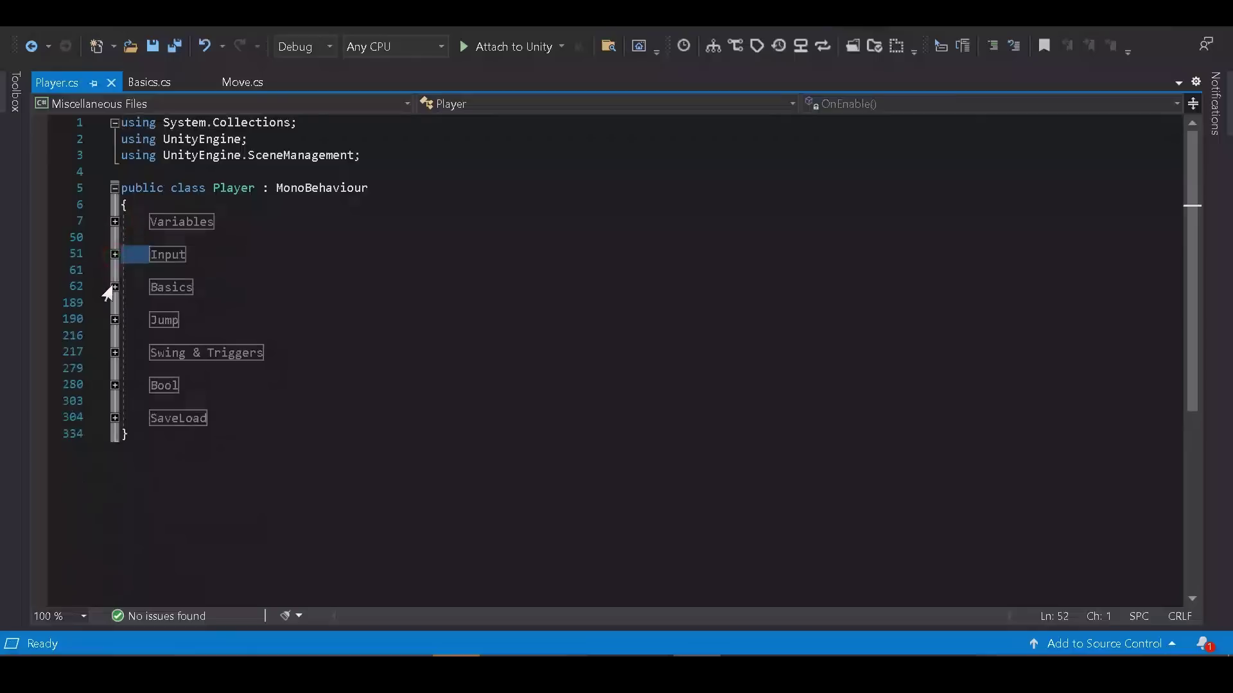
{"action": "left_click", "coordinate": [114, 287]}
{"action": "left_click", "coordinate": [113, 287]}
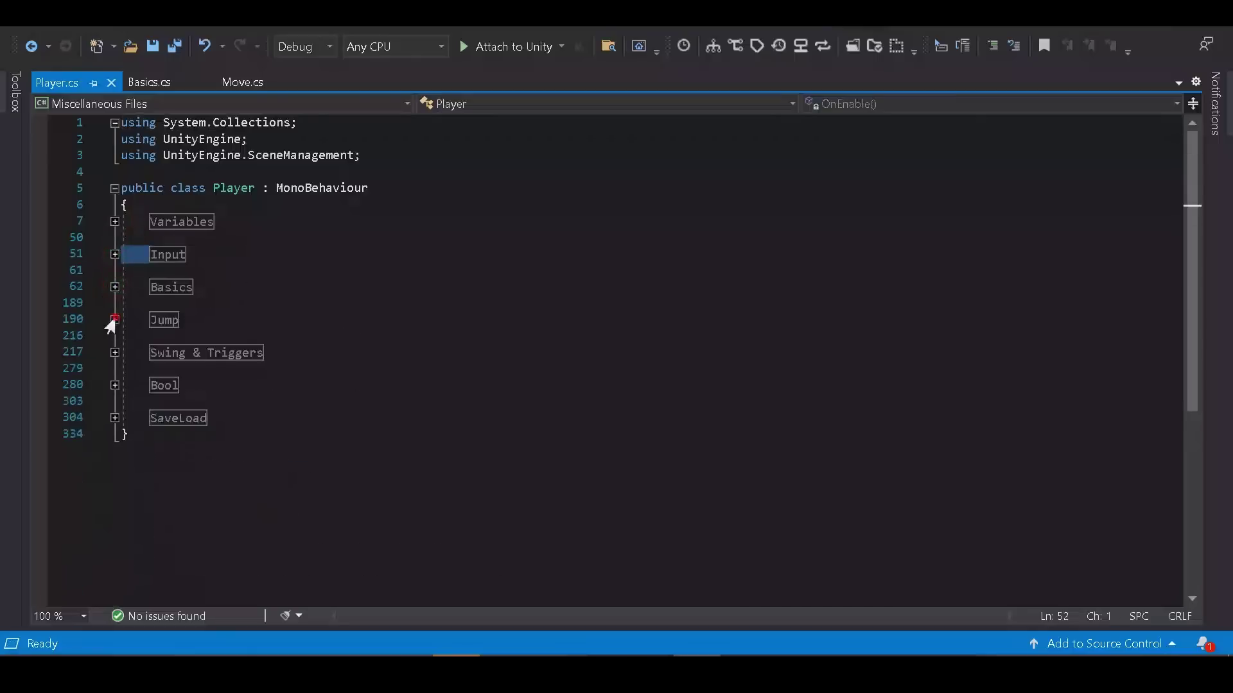
{"action": "left_click", "coordinate": [115, 319]}
{"action": "left_click", "coordinate": [114, 352]}
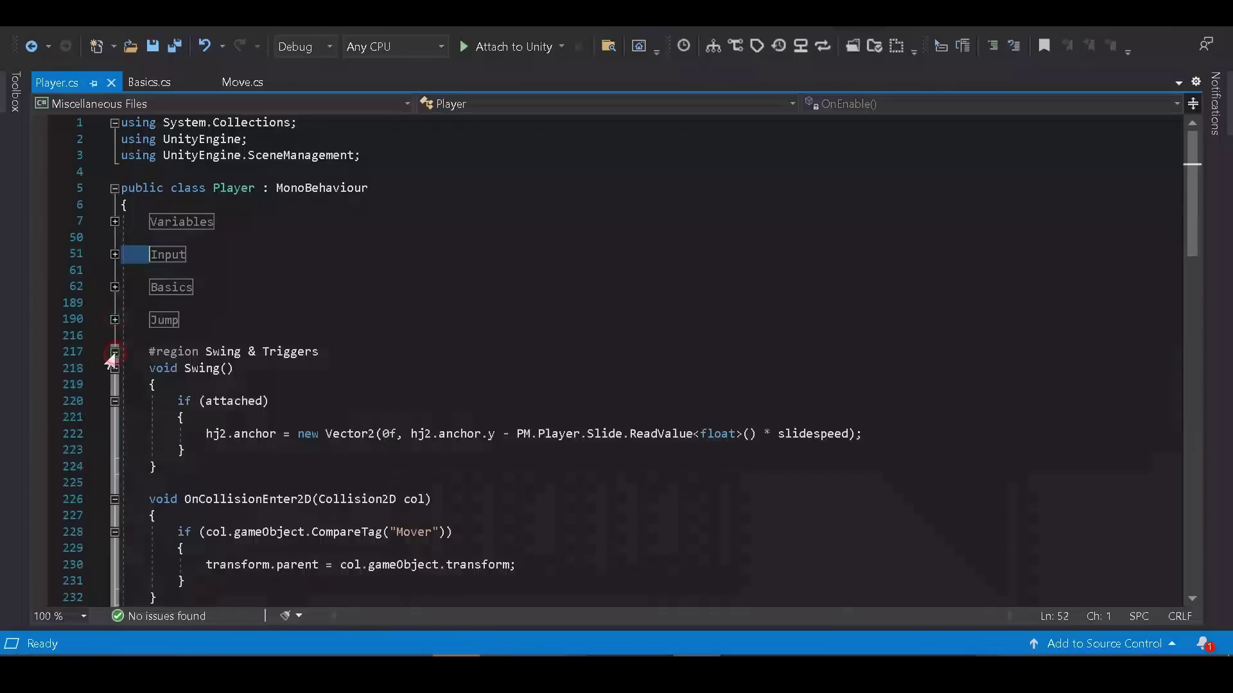
{"action": "left_click", "coordinate": [114, 386]}
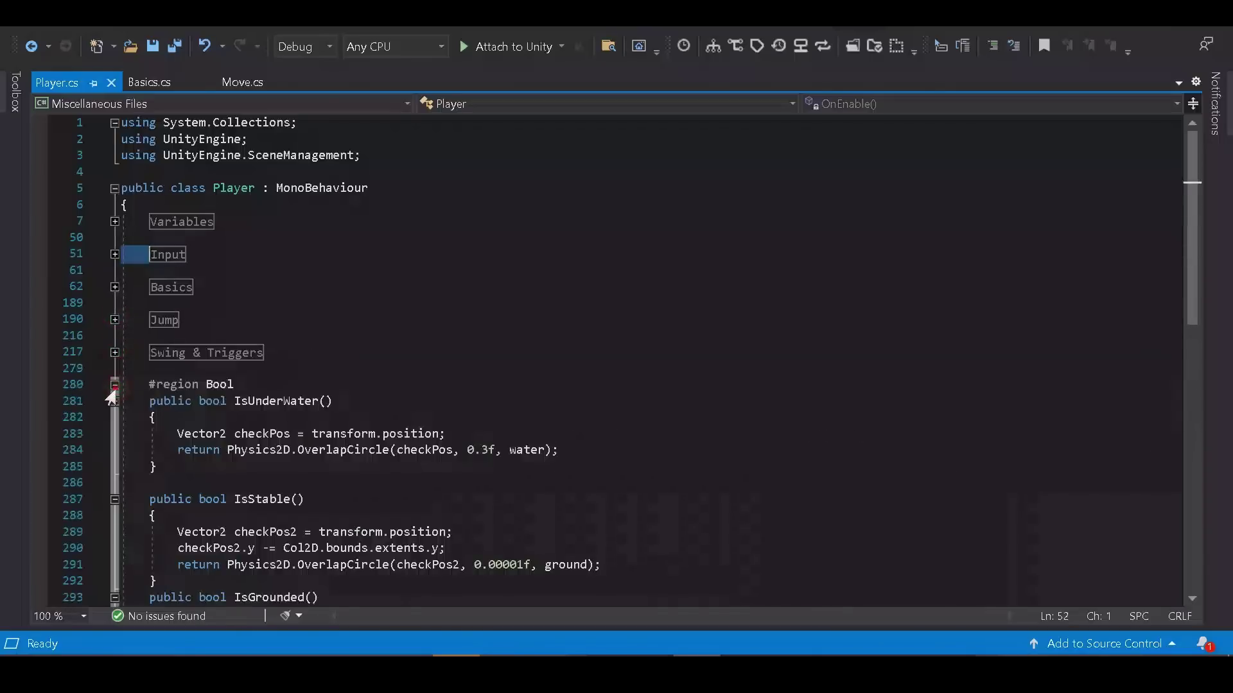
{"action": "left_click", "coordinate": [114, 418]}
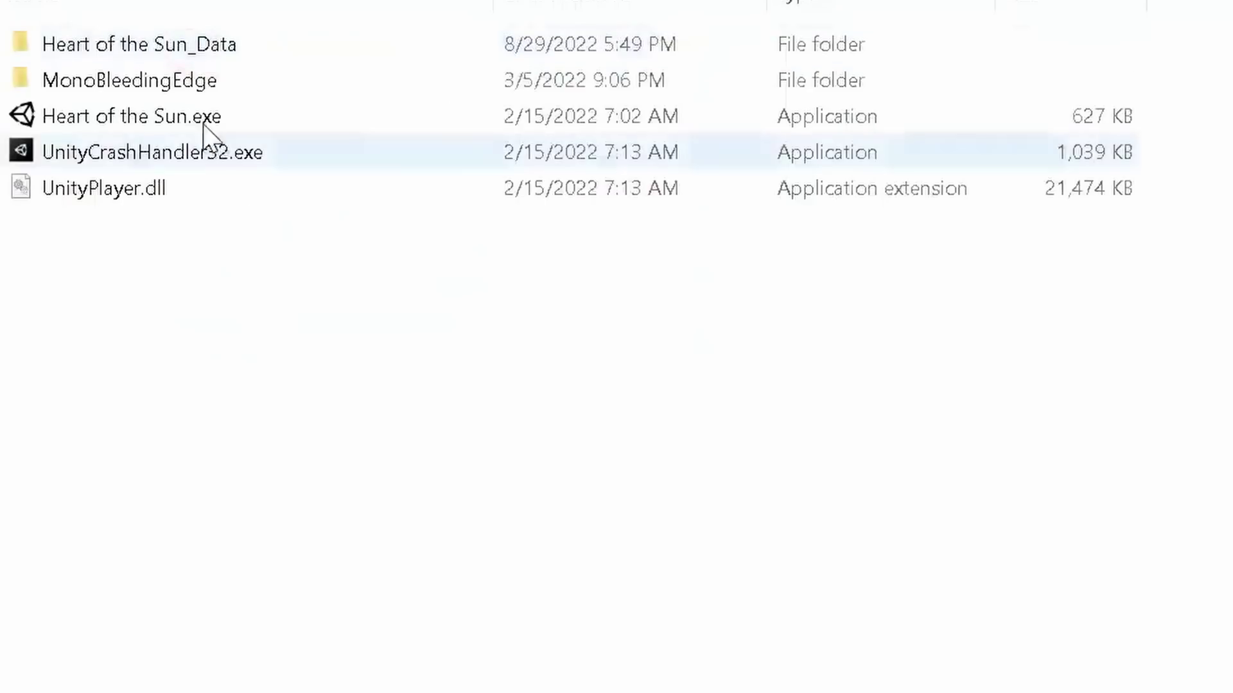
- Select all five files in the Heart of the Sun build folder, then deselect them
{"action": "left_click", "coordinate": [190, 402]}
{"action": "left_click_drag", "start_coordinate": [190, 404], "coordinate": [372, 43]}
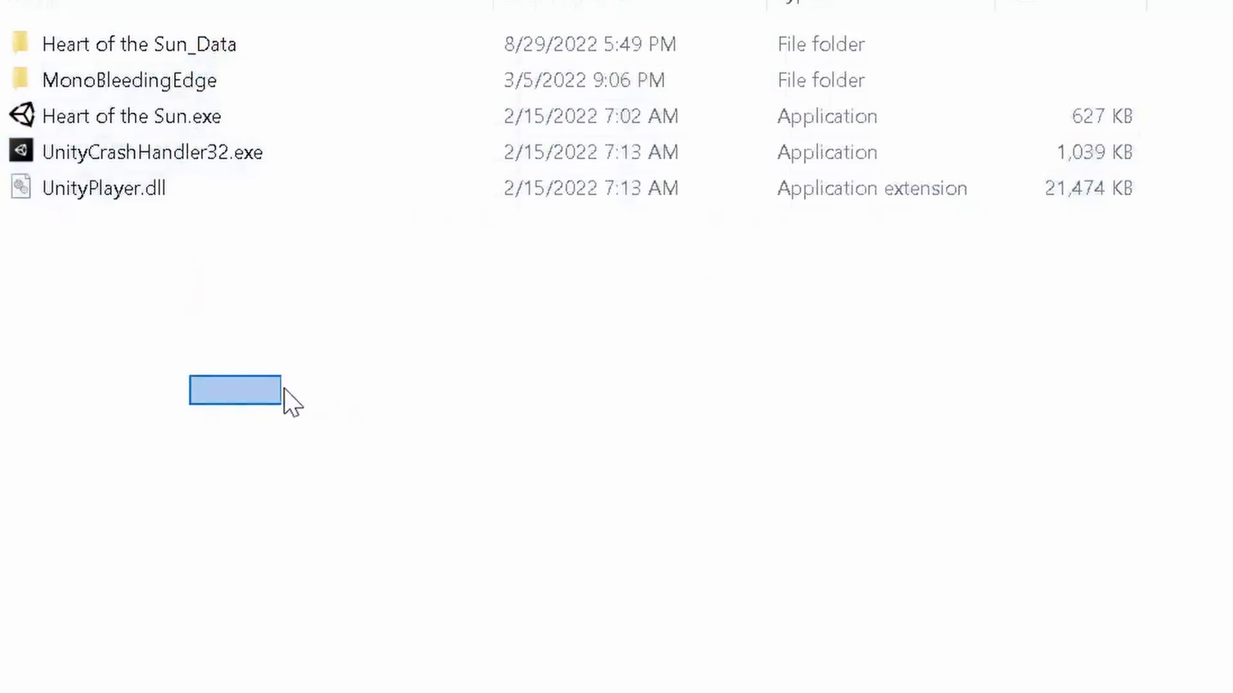
{"action": "left_click_drag", "start_coordinate": [373, 59], "coordinate": [289, 402]}
- Open Heart of the Sun_Data, MonoBleedingEdge and mono, then select Heart of the Sun.exe
{"action": "key", "text": "Down"}
{"action": "key", "text": "Return"}
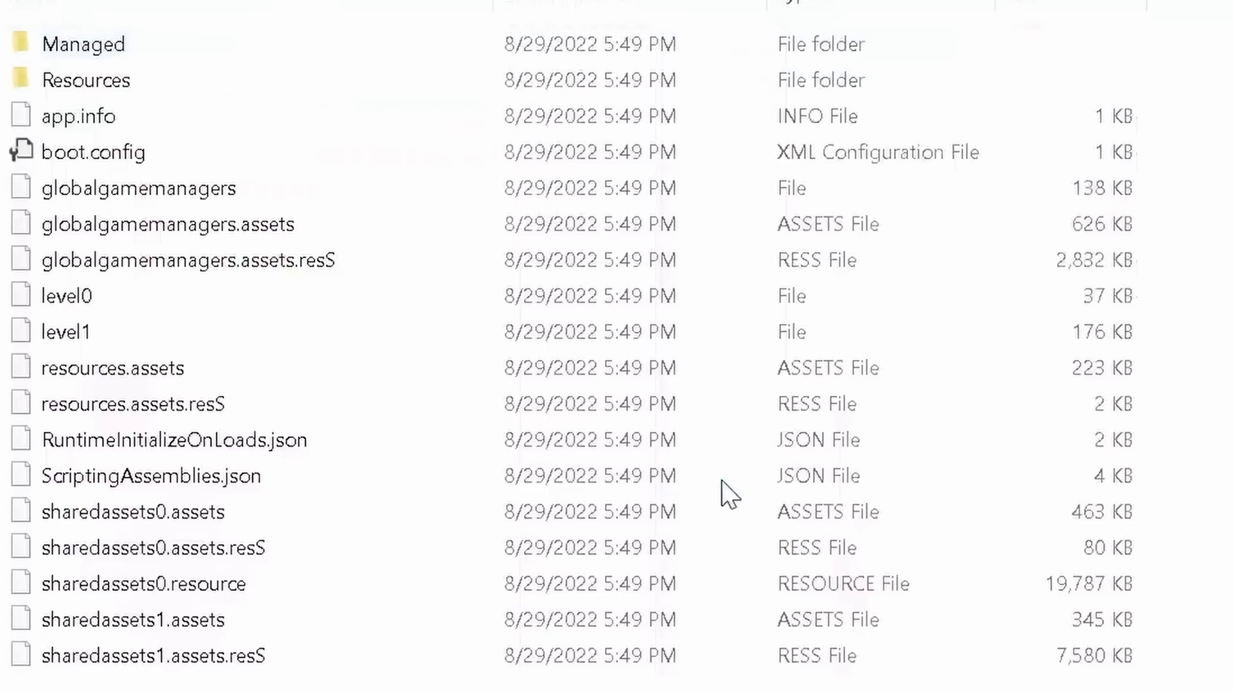
{"action": "double_click", "coordinate": [173, 91]}
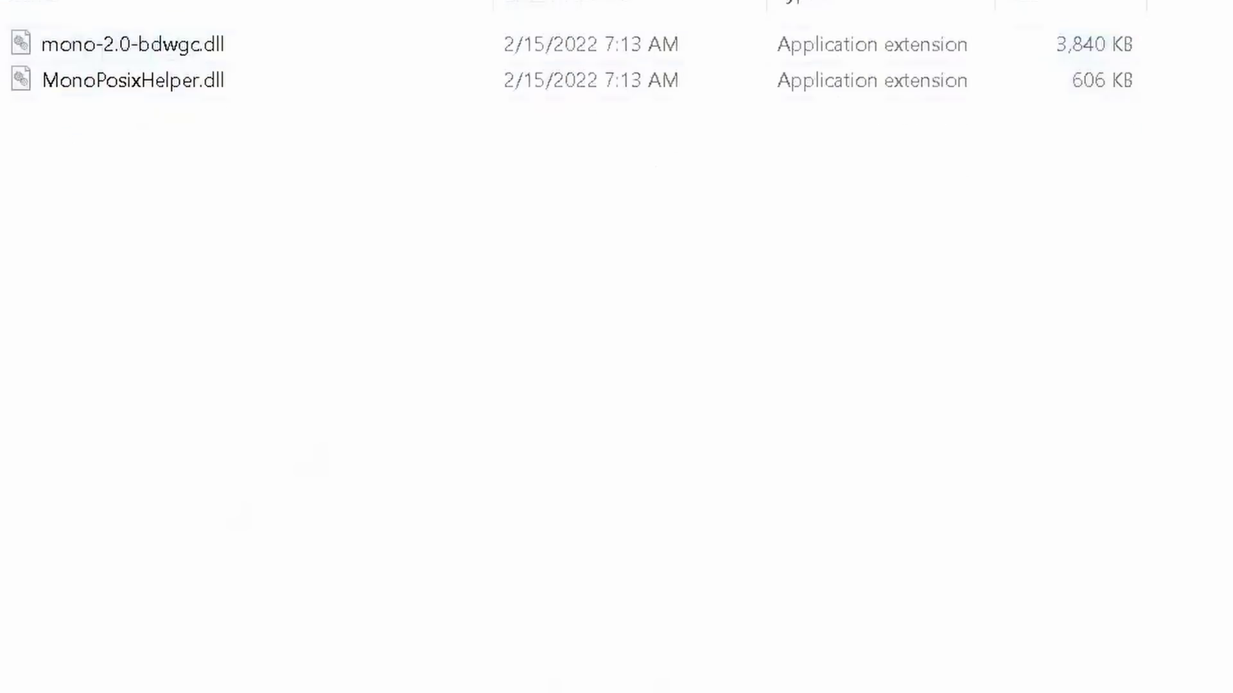
{"action": "double_click", "coordinate": [254, 49]}
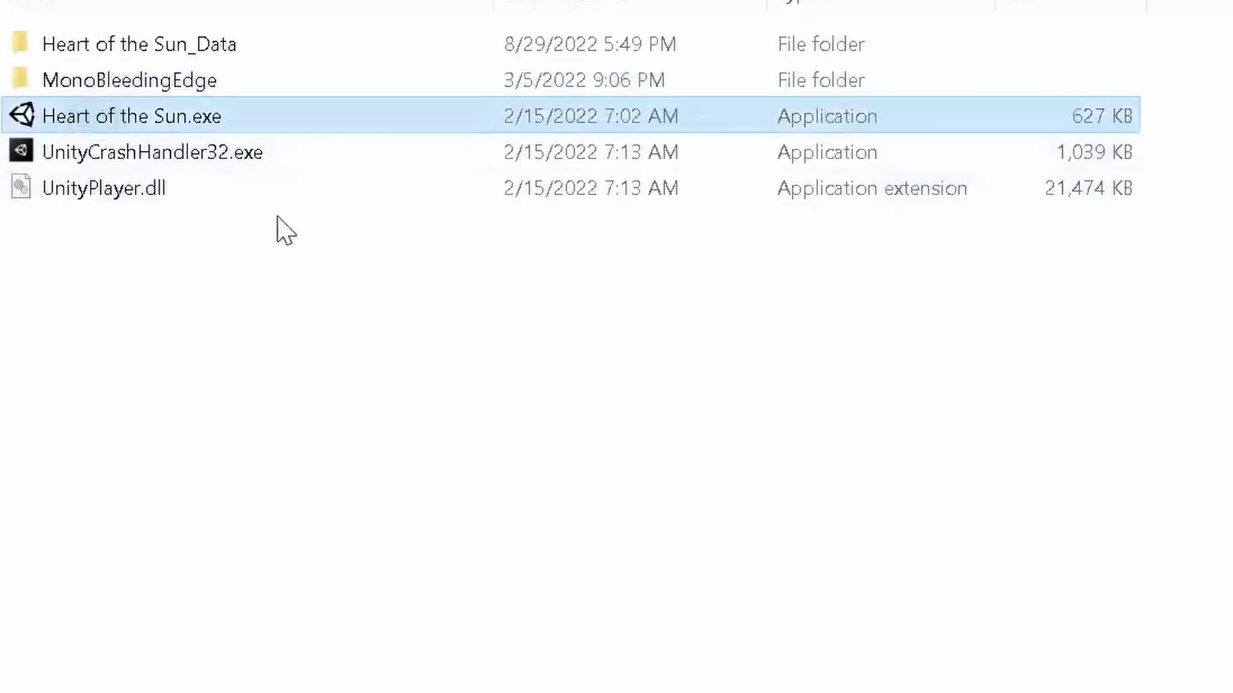
{"action": "left_click", "coordinate": [99, 126]}
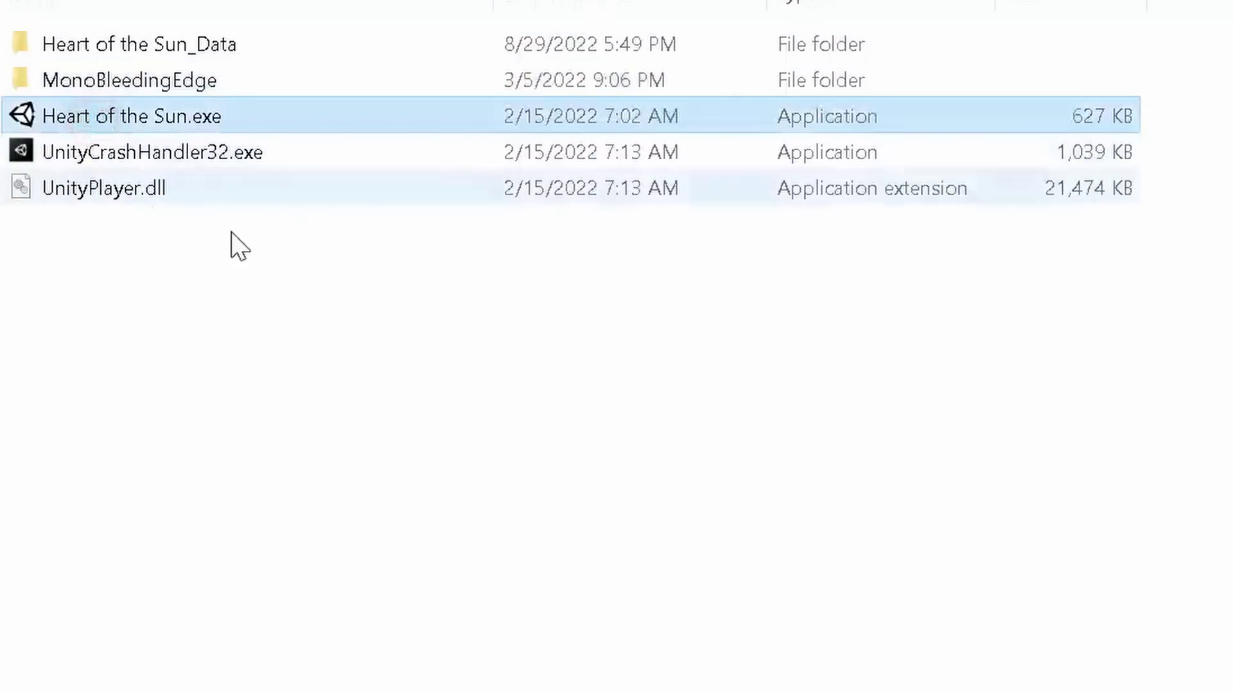